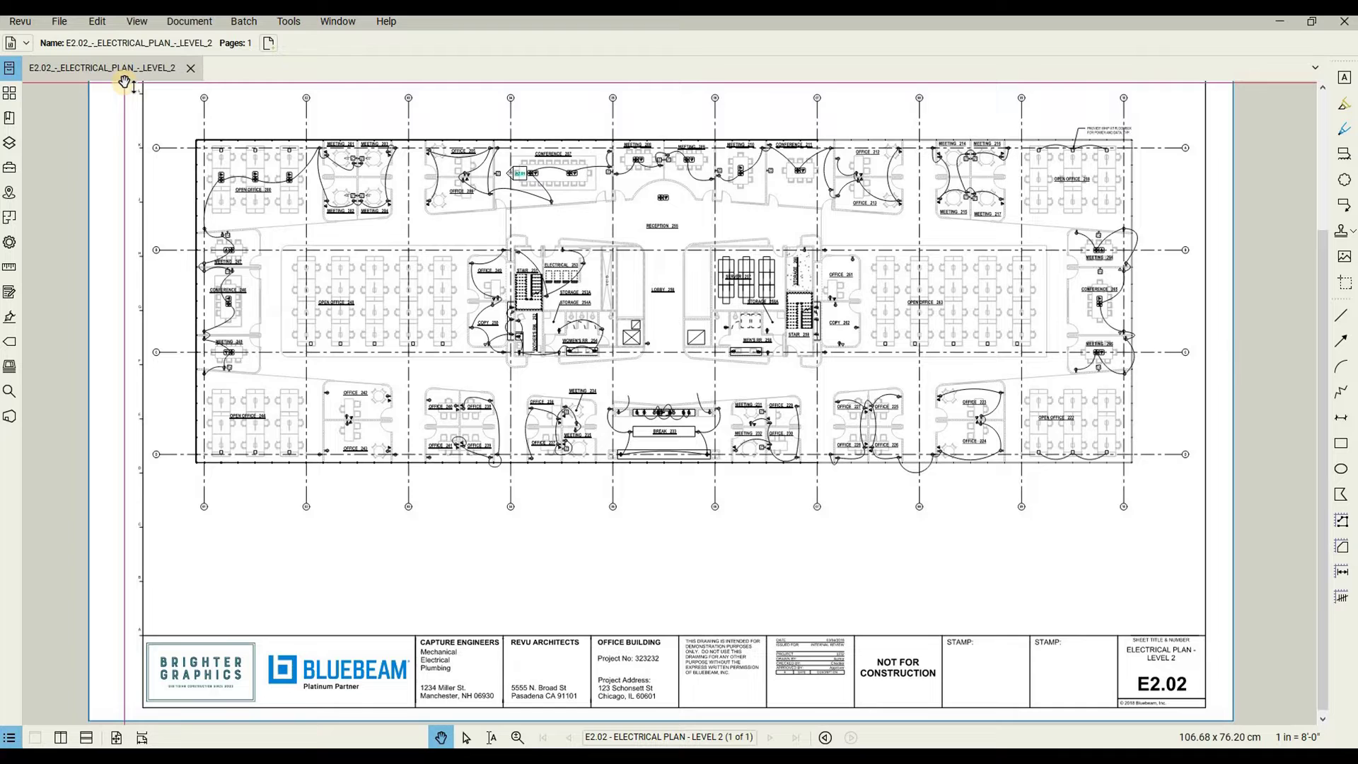
# Step: Take a snapshot of the blank area beneath the Level 2 floor plan
pyautogui.click(99, 24)
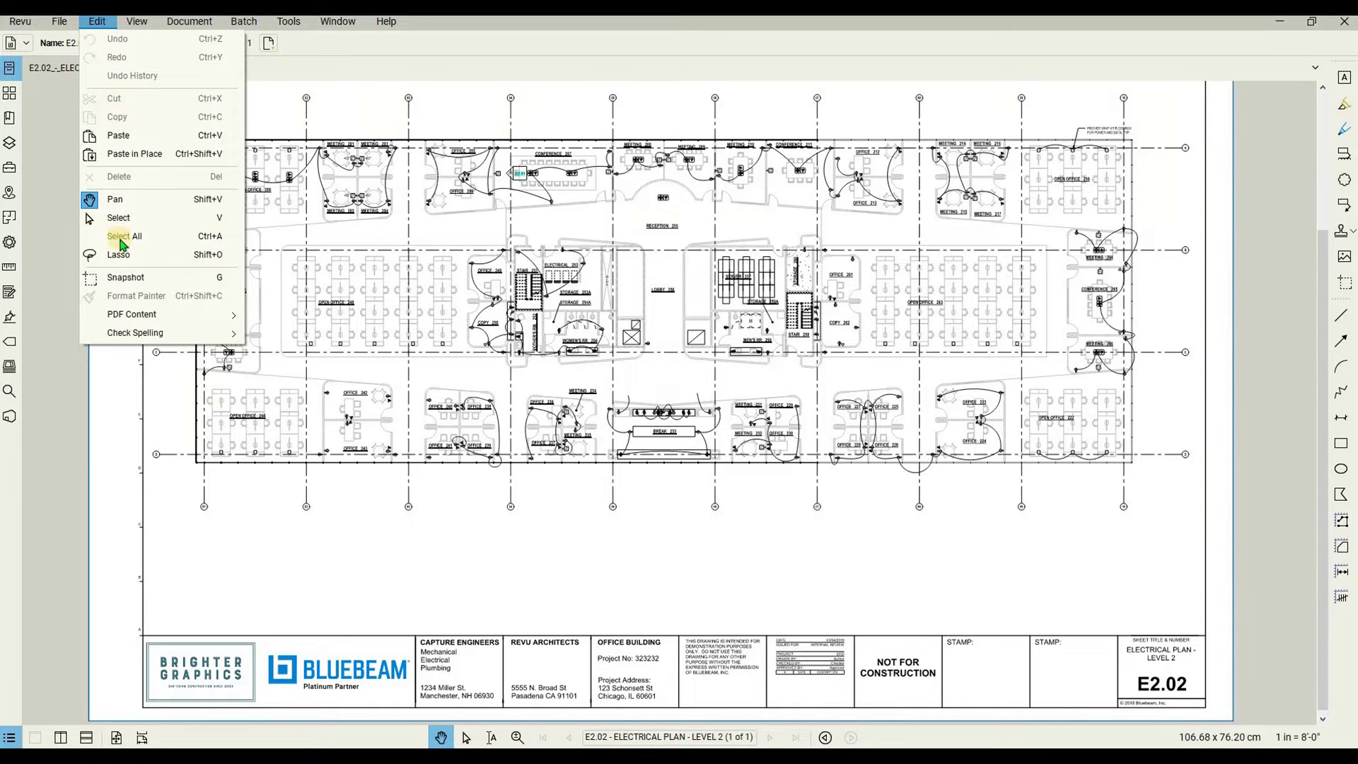
pyautogui.click(121, 278)
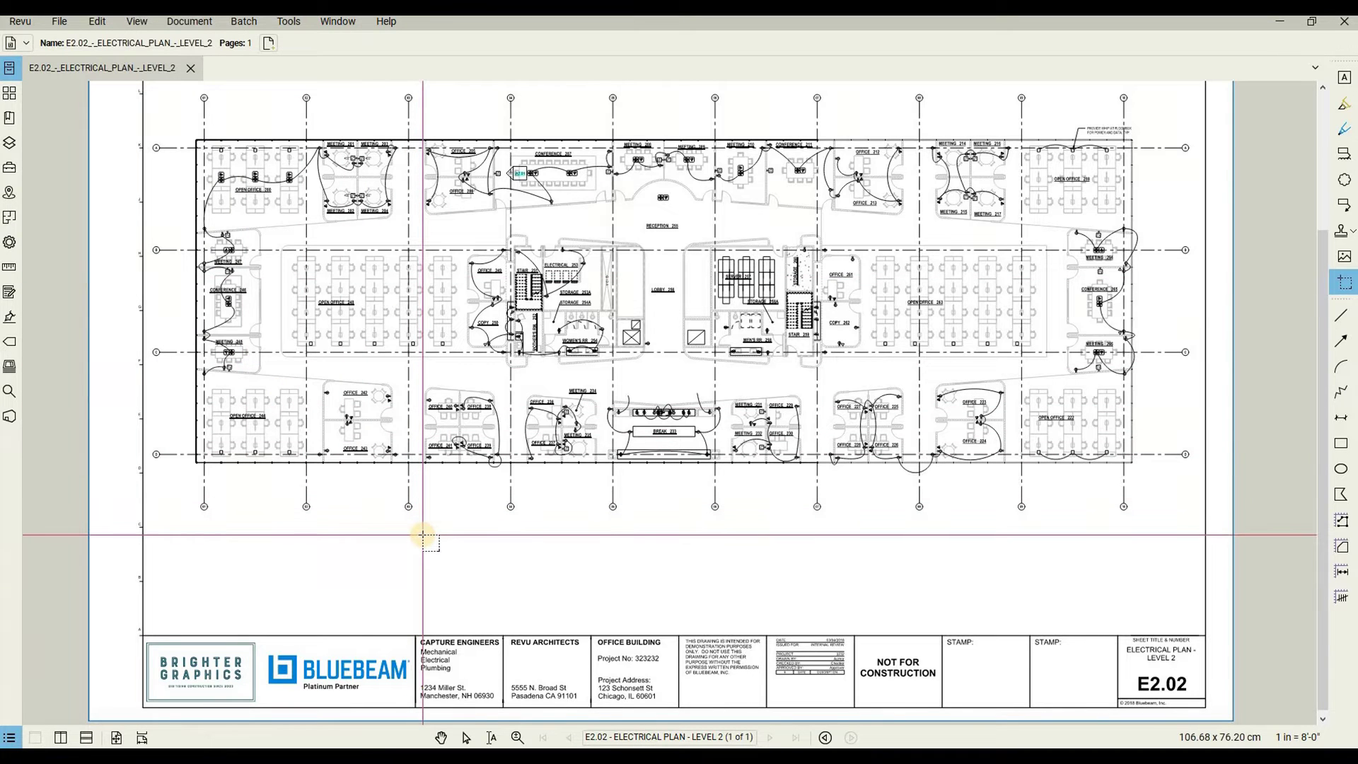
pyautogui.moveTo(422, 536); pyautogui.dragTo(568, 622)
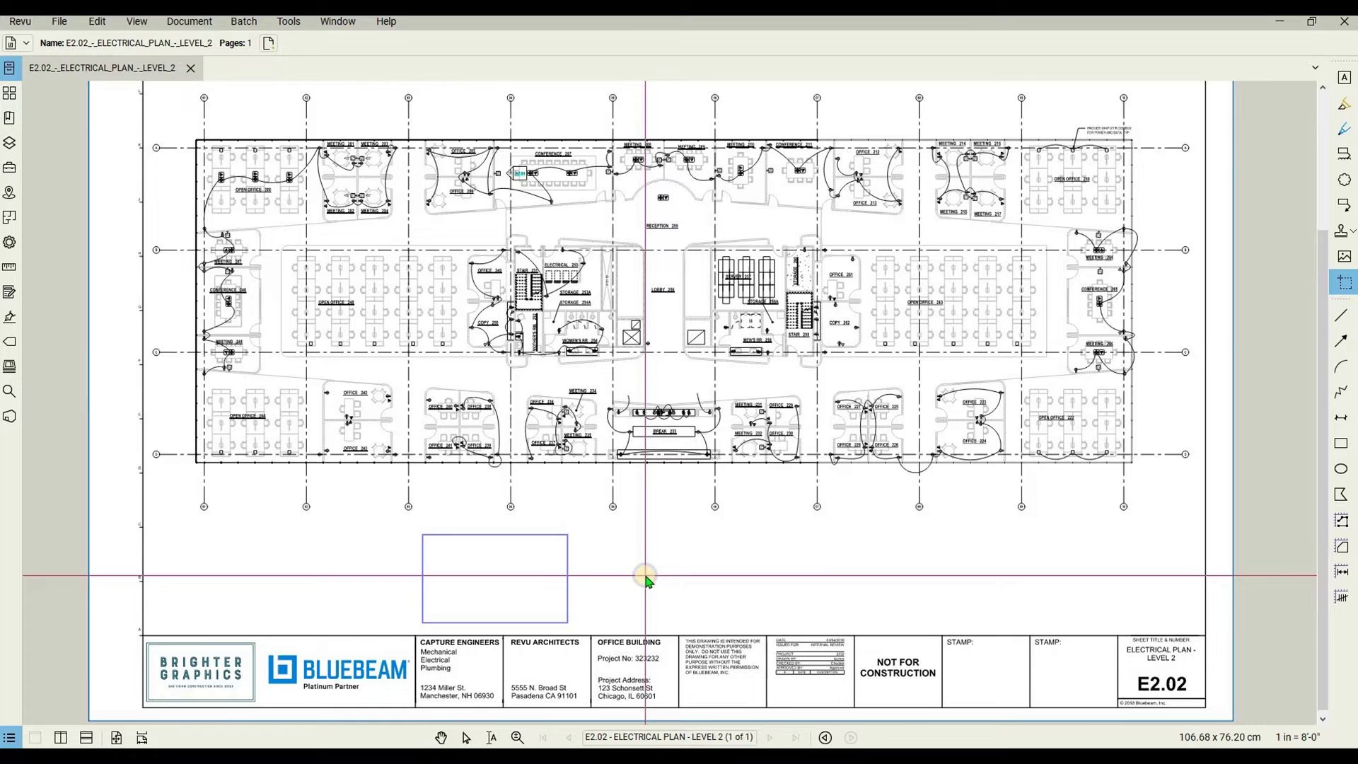
# Step: Paste the blank snapshot as a markup just below the floor plan, nudging it into place
pyautogui.rightClick(647, 516)
pyautogui.click(584, 562)
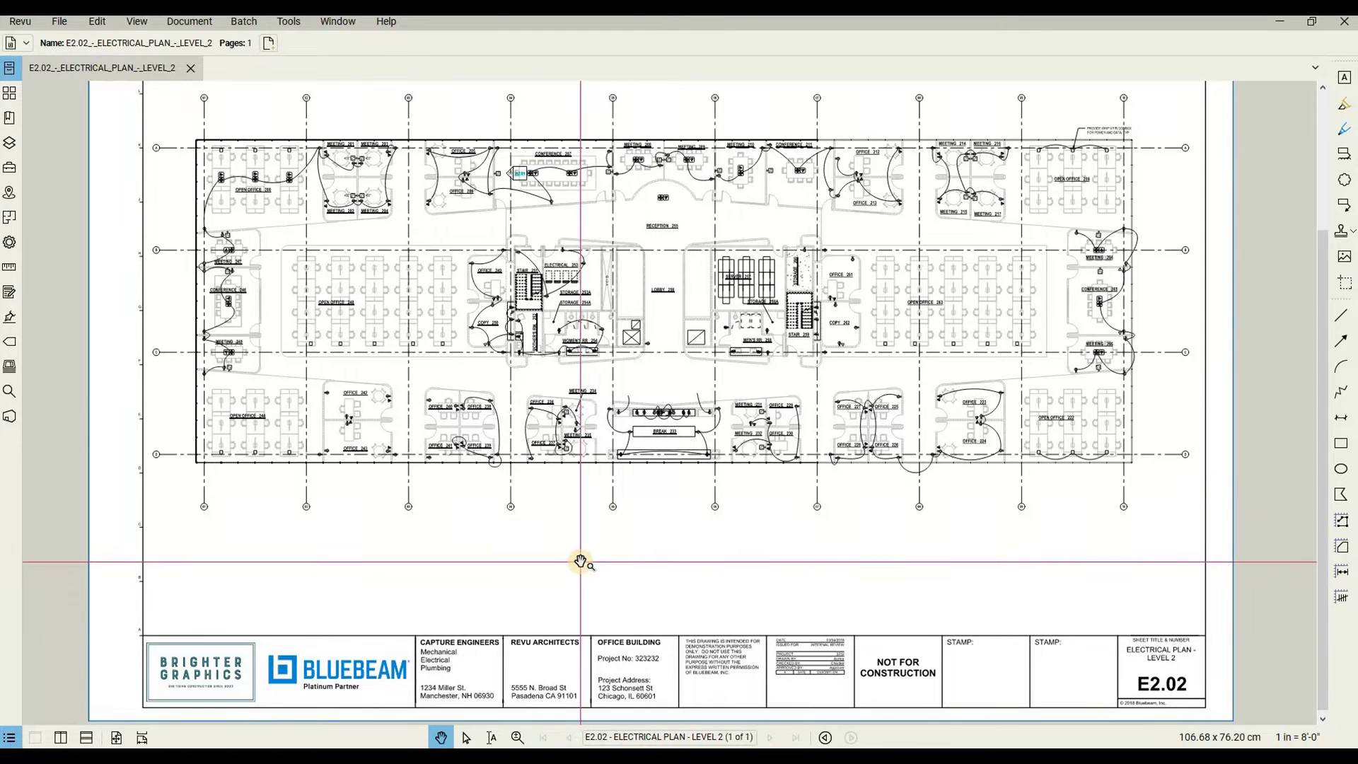
pyautogui.click(580, 561)
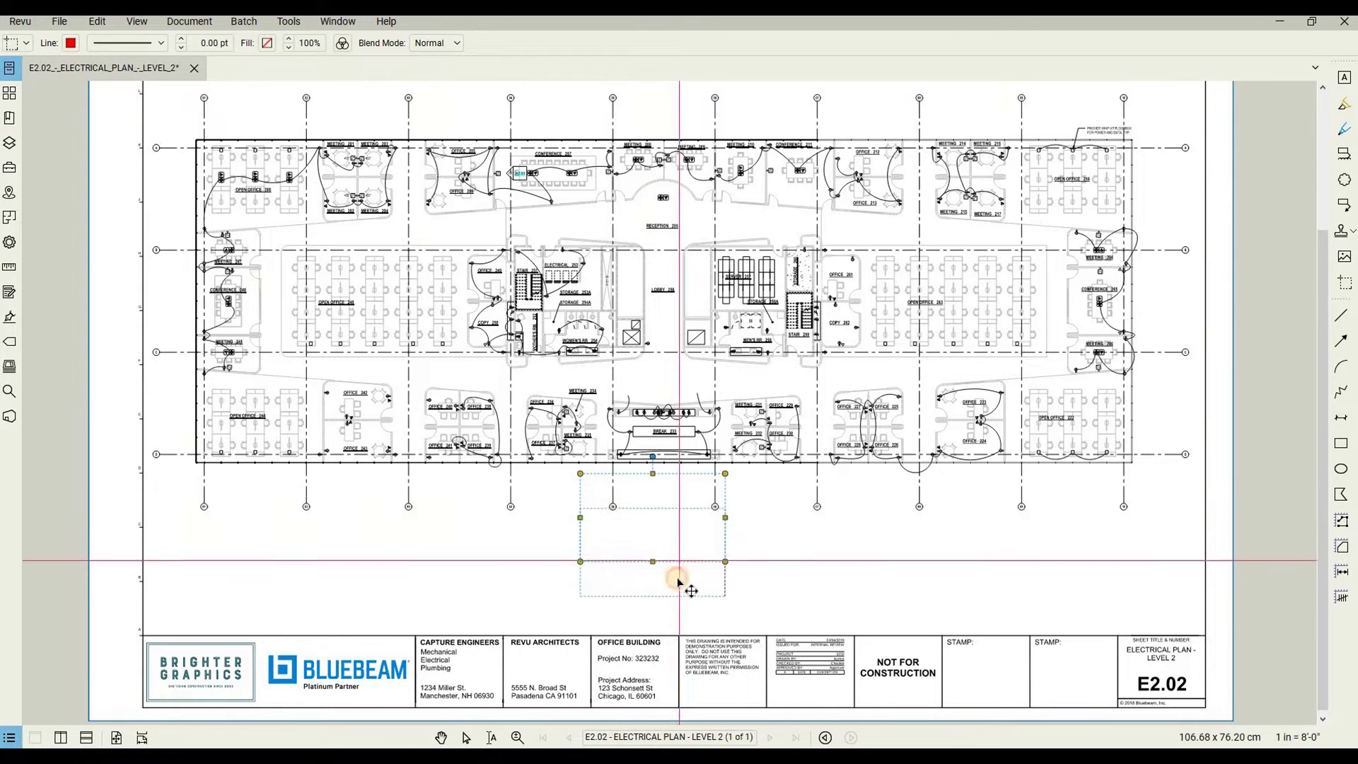
pyautogui.moveTo(677, 577); pyautogui.dragTo(678, 576)
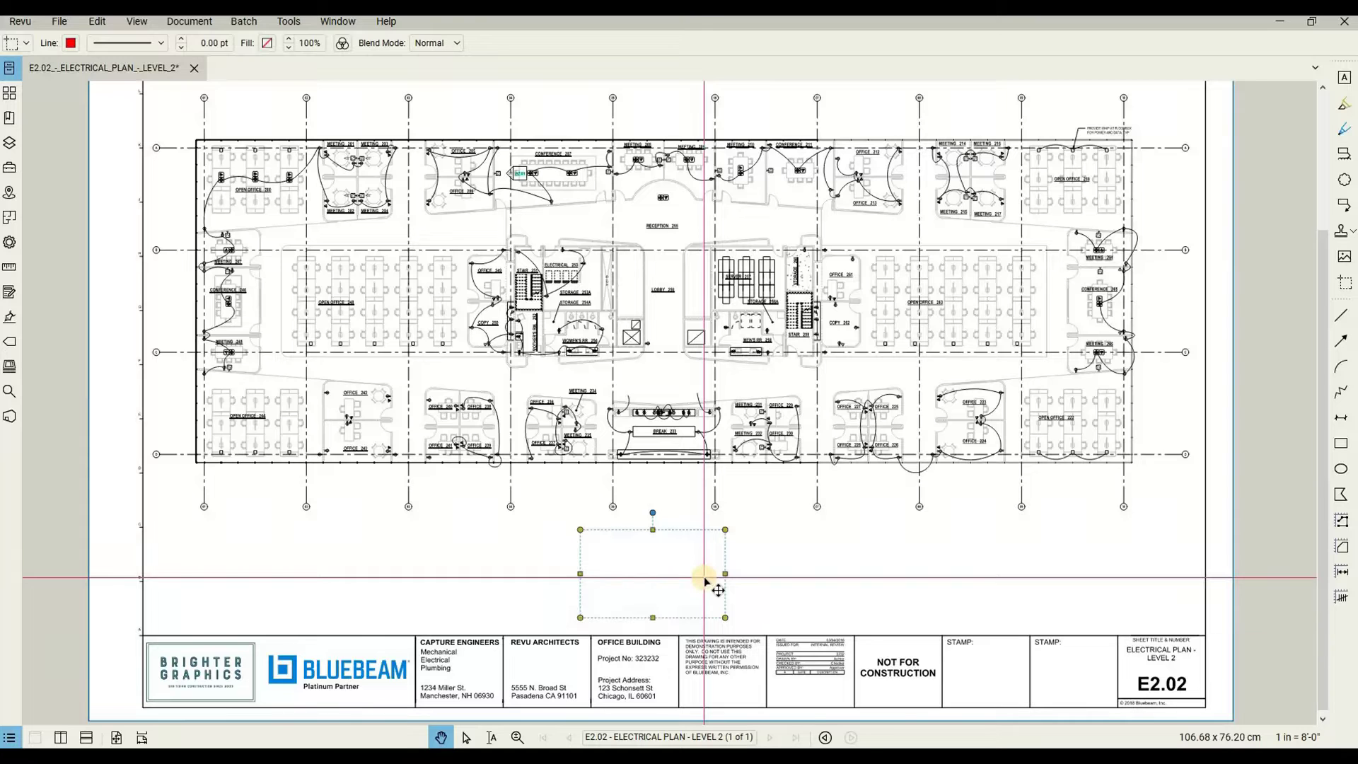
# Step: Set the snapshot's properties to red fill colour and Screen blend mode
pyautogui.rightClick(705, 578)
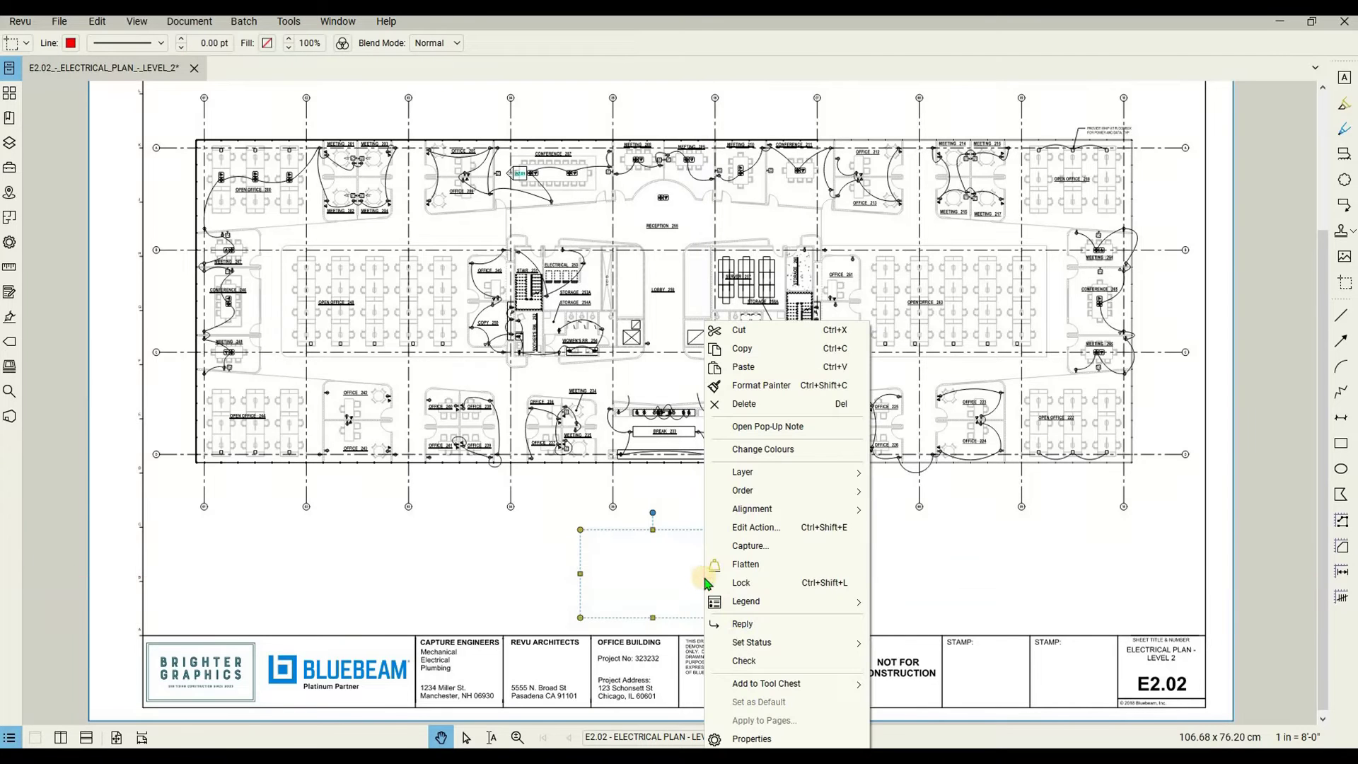
pyautogui.click(752, 737)
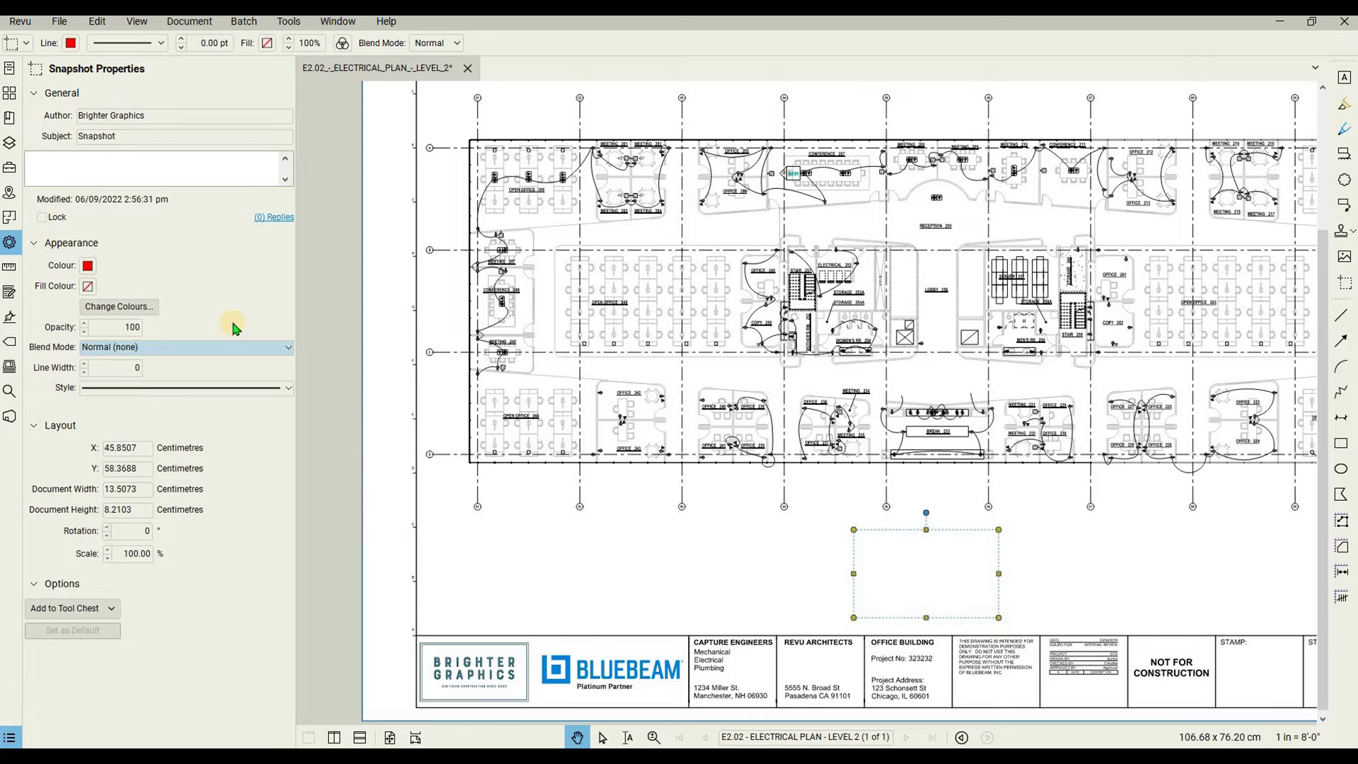
pyautogui.click(88, 287)
pyautogui.click(93, 327)
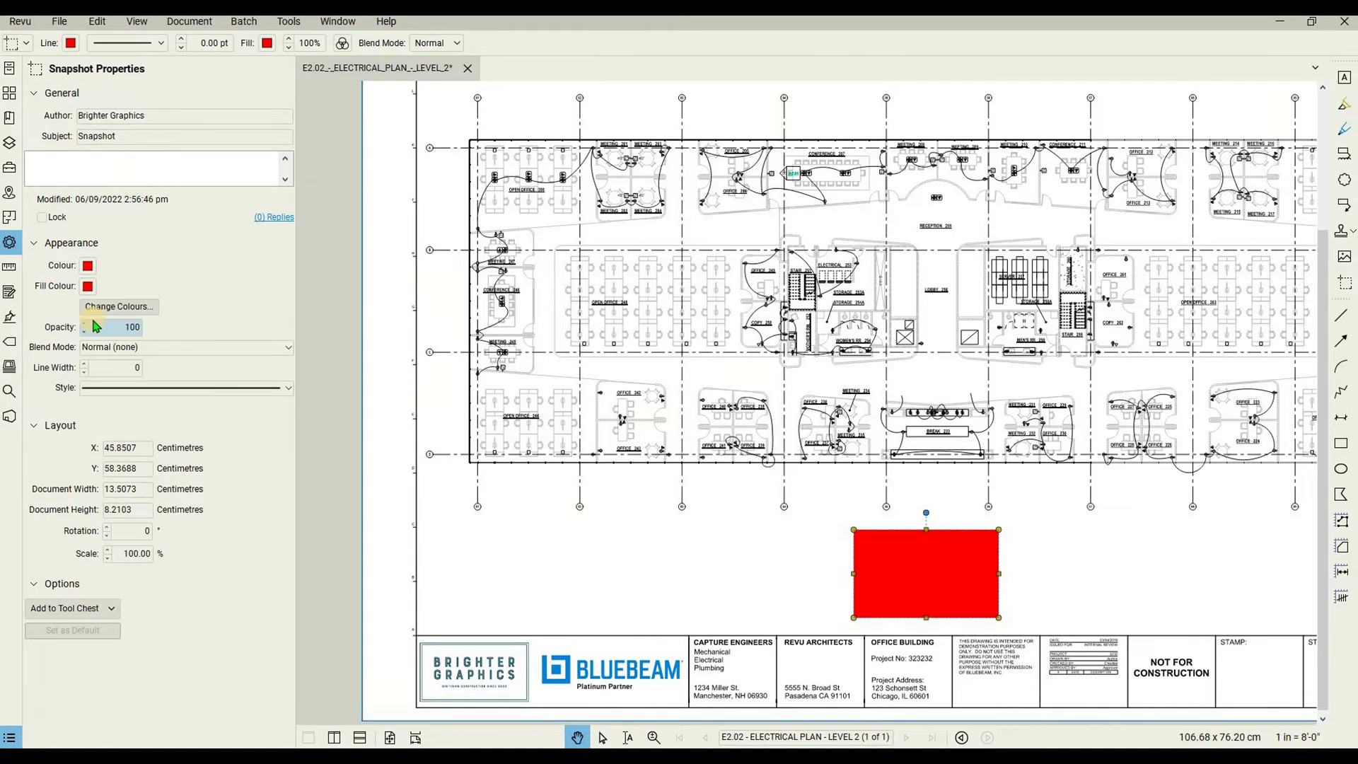
pyautogui.click(93, 346)
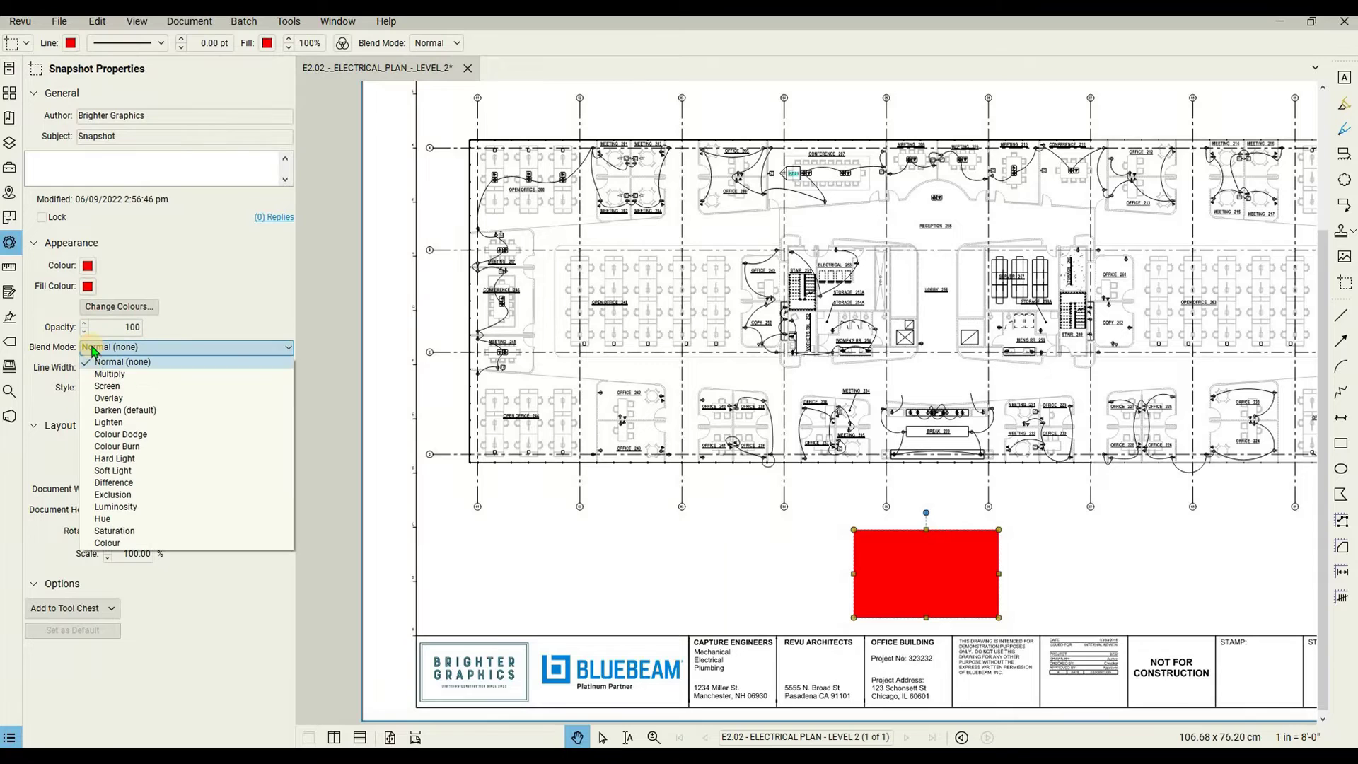
pyautogui.click(106, 386)
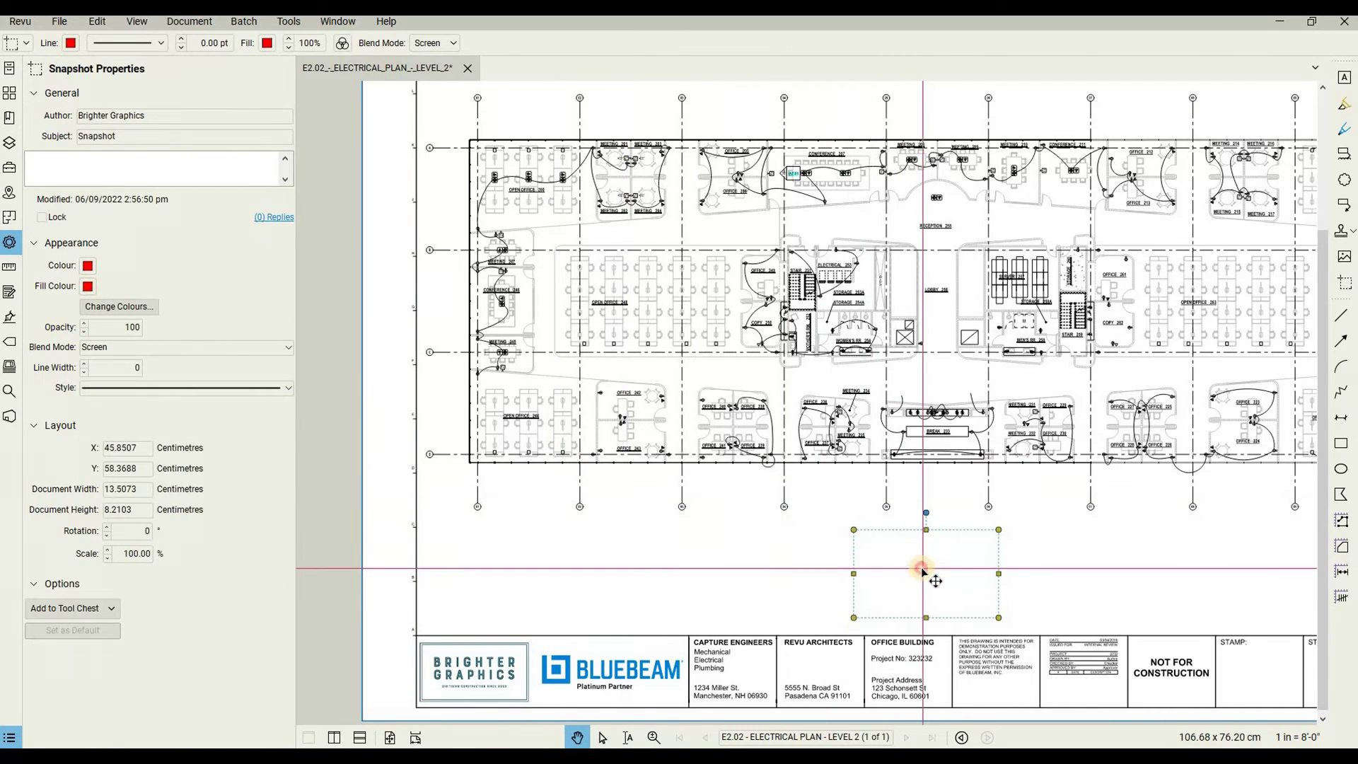
# Step: Drag the red snapshot over the Stair 251 and Electrical 253 rooms to highlight them
pyautogui.moveTo(921, 552)
pyautogui.mouseDown()
pyautogui.moveTo(897, 483)
pyautogui.moveTo(985, 404)
pyautogui.moveTo(929, 286)
pyautogui.mouseUp()
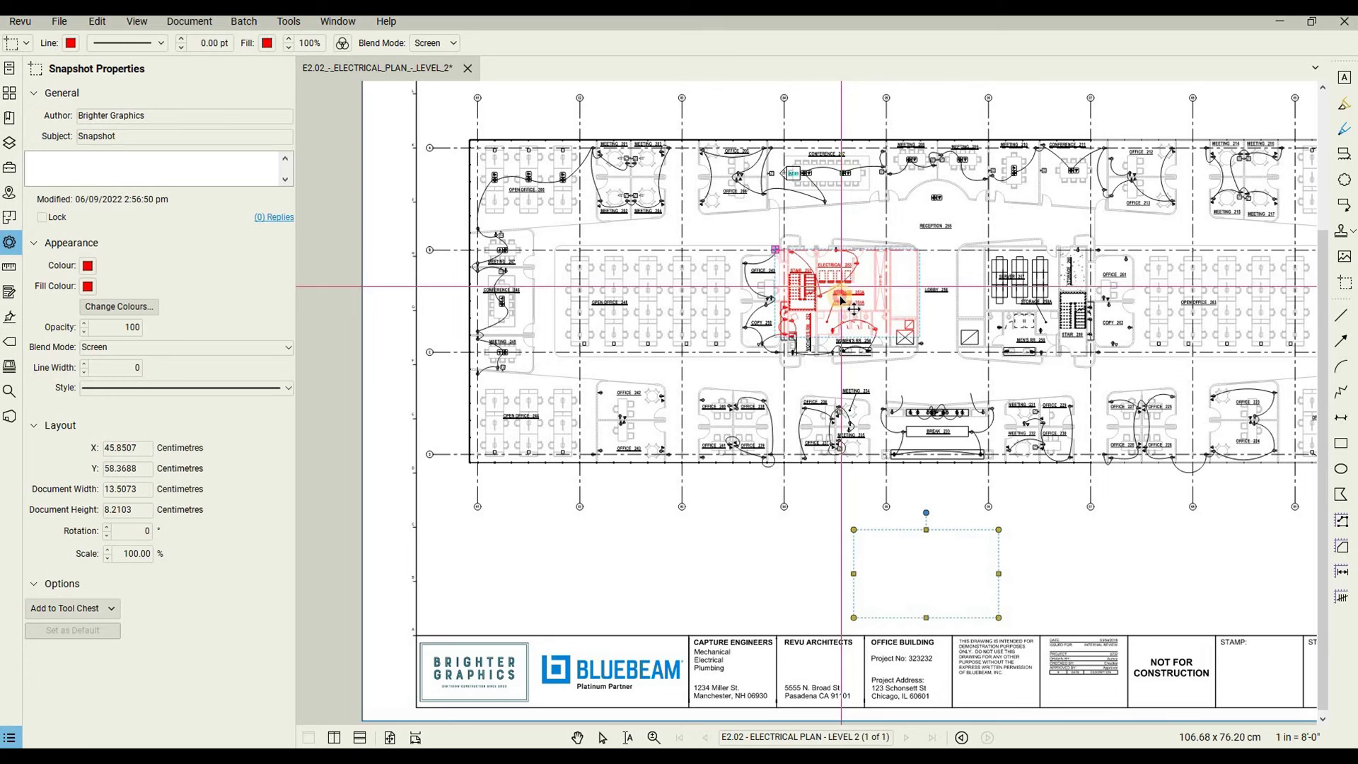
pyautogui.moveTo(927, 287)
pyautogui.mouseDown()
pyautogui.moveTo(787, 323)
pyautogui.moveTo(622, 303)
pyautogui.moveTo(640, 411)
pyautogui.moveTo(637, 370)
pyautogui.moveTo(754, 287)
pyautogui.moveTo(859, 291)
pyautogui.moveTo(834, 280)
pyautogui.moveTo(835, 307)
pyautogui.moveTo(616, 315)
pyautogui.moveTo(616, 327)
pyautogui.moveTo(897, 326)
pyautogui.mouseUp()
pyautogui.scroll(2, 845, 302)
pyautogui.scroll(2, 860, 310)
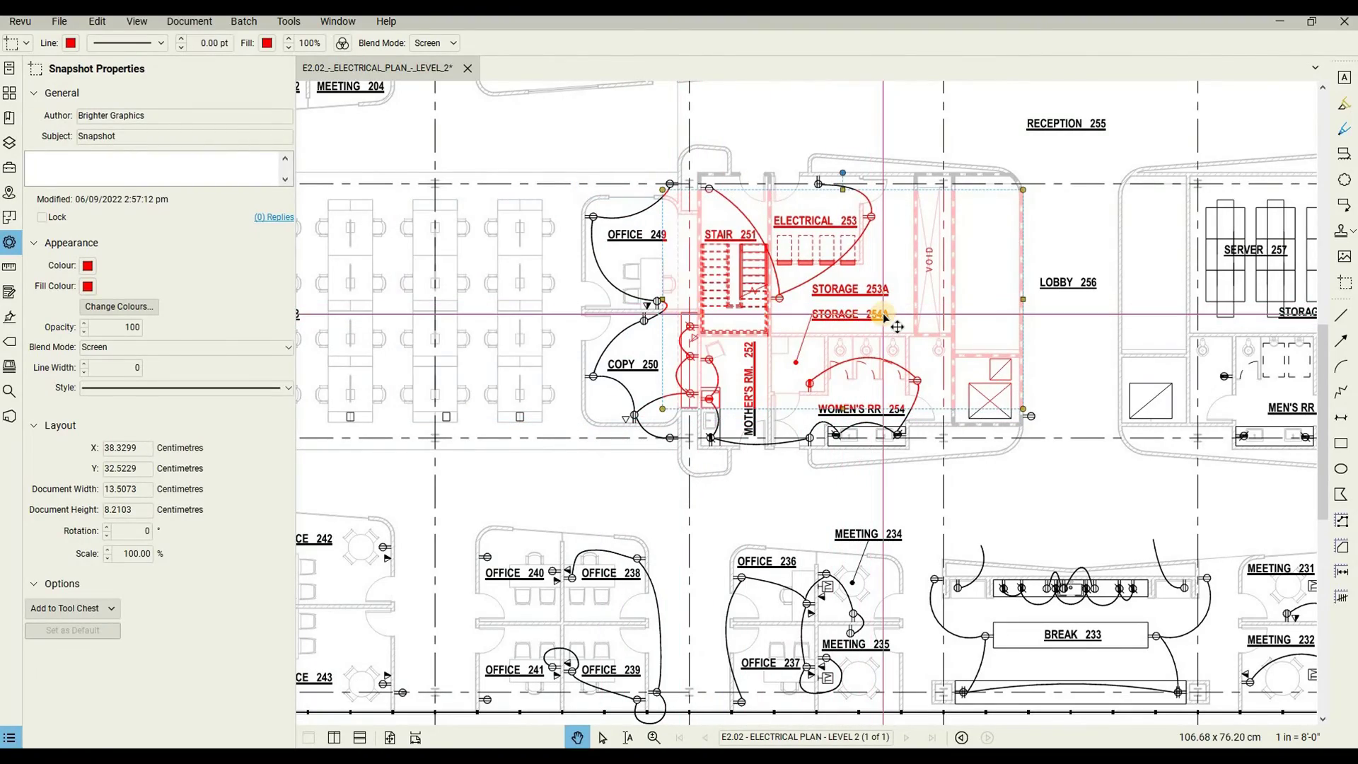